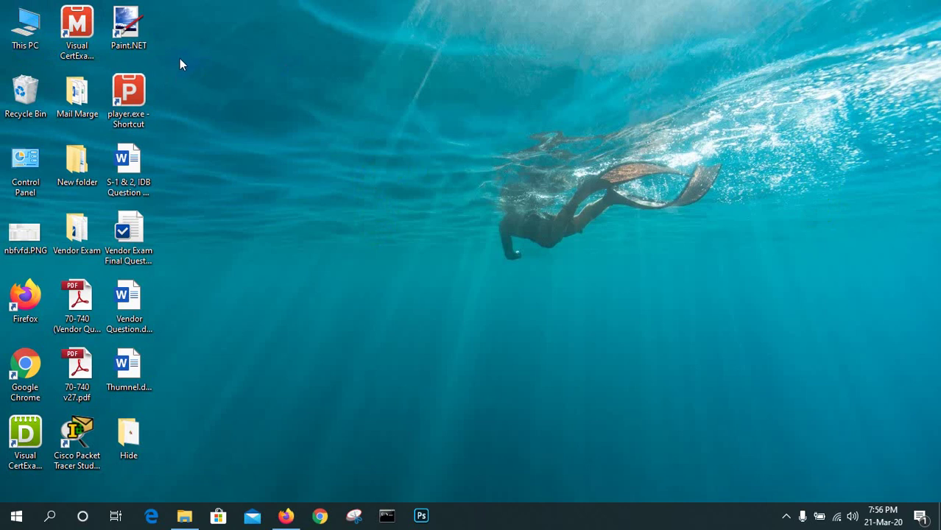
Step: Open the advanced system settings from This PC's properties and move the System Properties dialog toward the middle of the screen
click(24, 34)
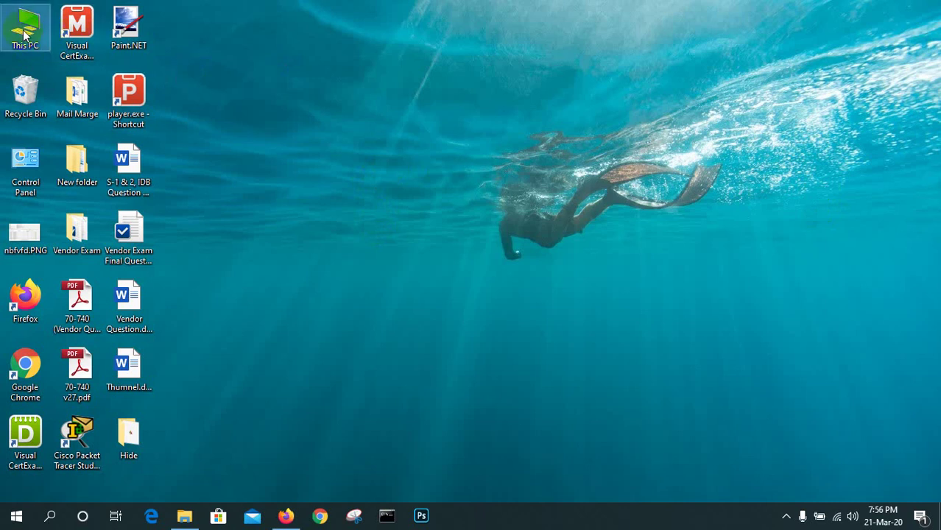
right_click(24, 33)
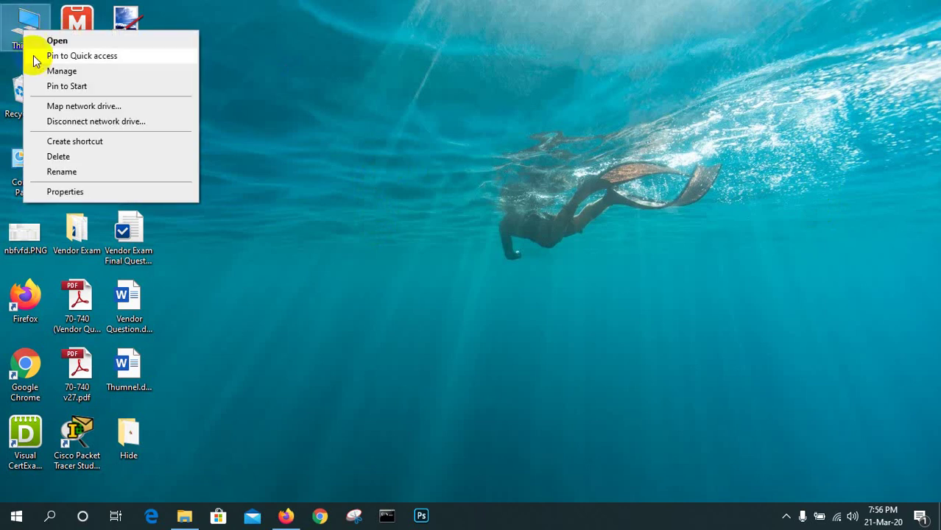
click(64, 191)
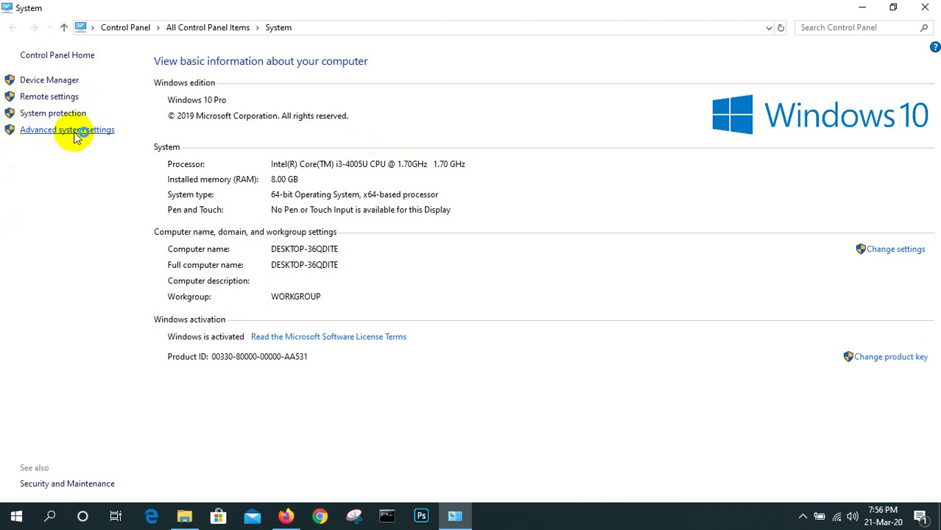
click(77, 136)
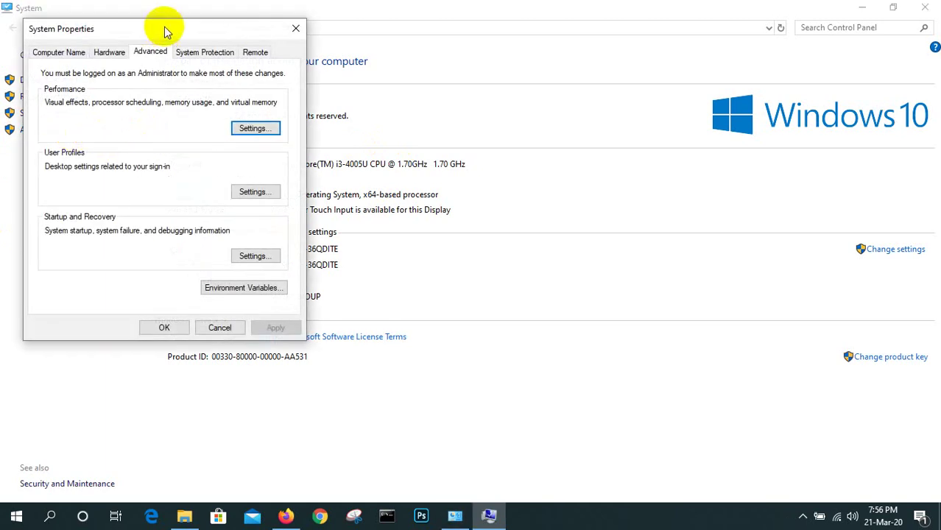
drag(164, 27, 361, 67)
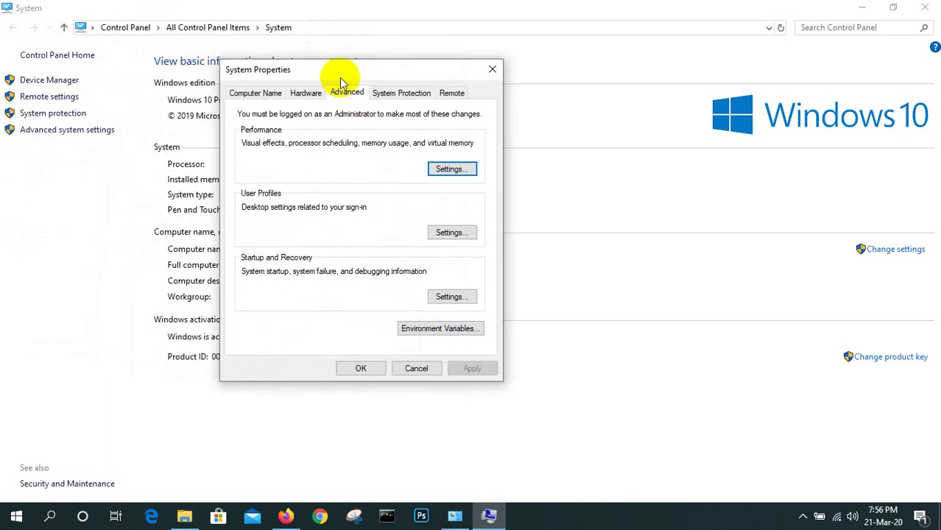
Step: Open the virtual memory settings from the advanced performance options
click(247, 94)
click(308, 94)
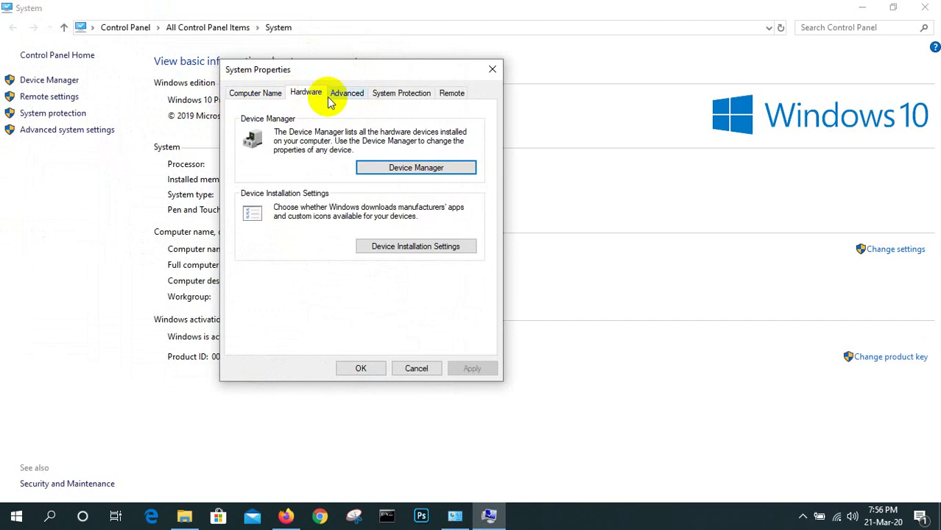
click(342, 94)
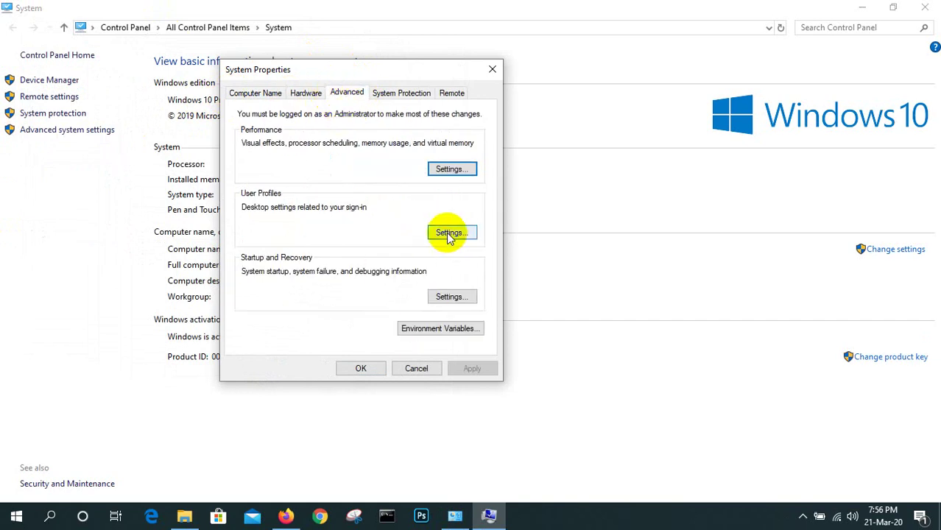
click(451, 170)
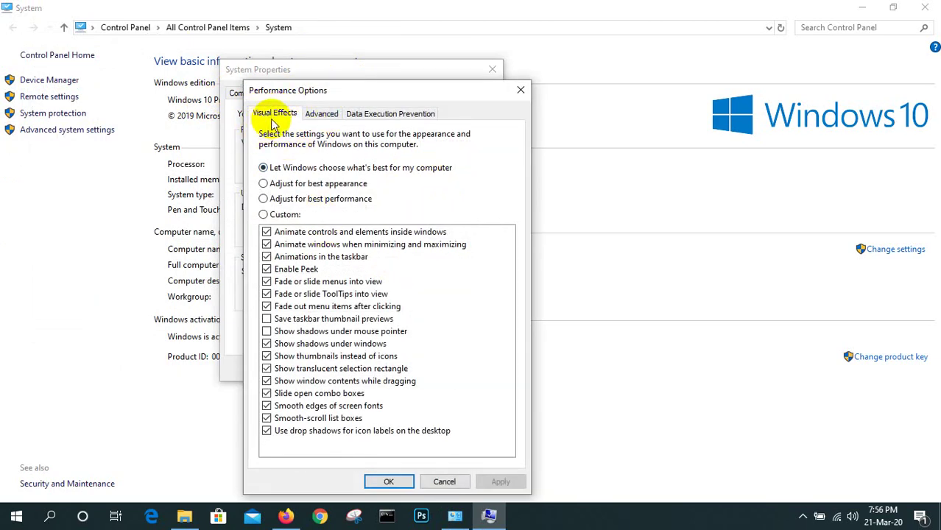
click(324, 118)
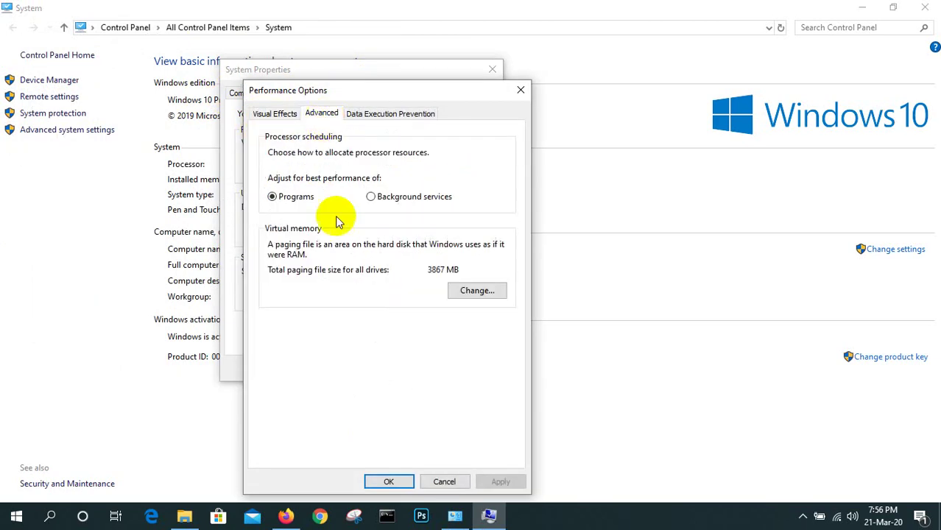
click(476, 291)
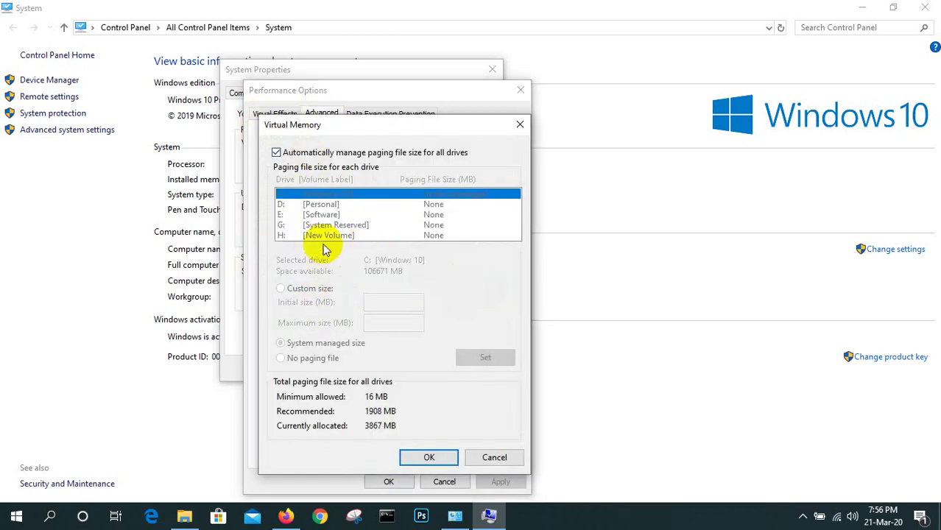
Step: Turn off automatic paging file management for all drives and choose a custom size for drive C:
click(276, 153)
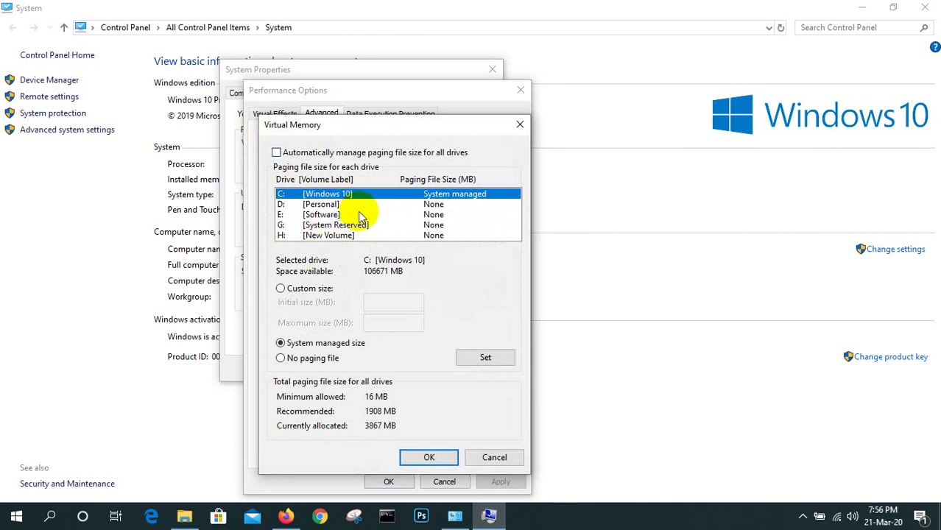
click(280, 289)
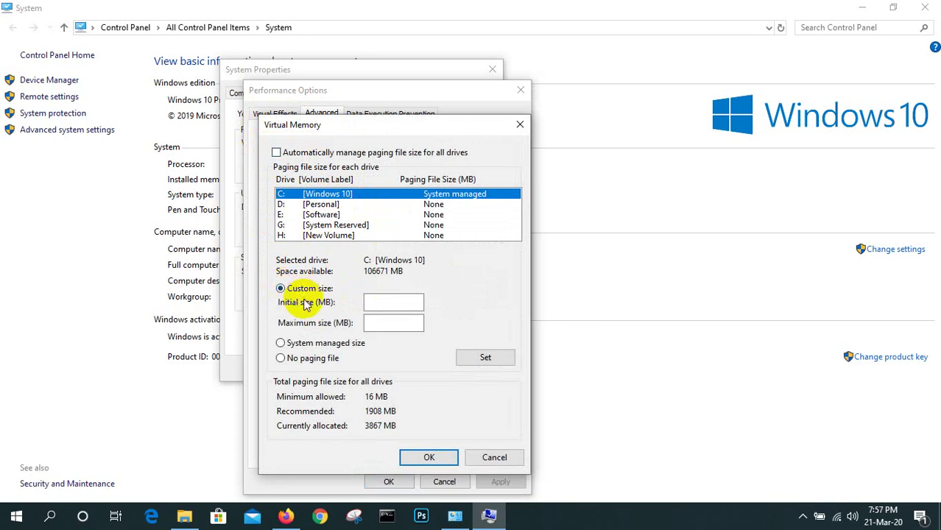
click(374, 302)
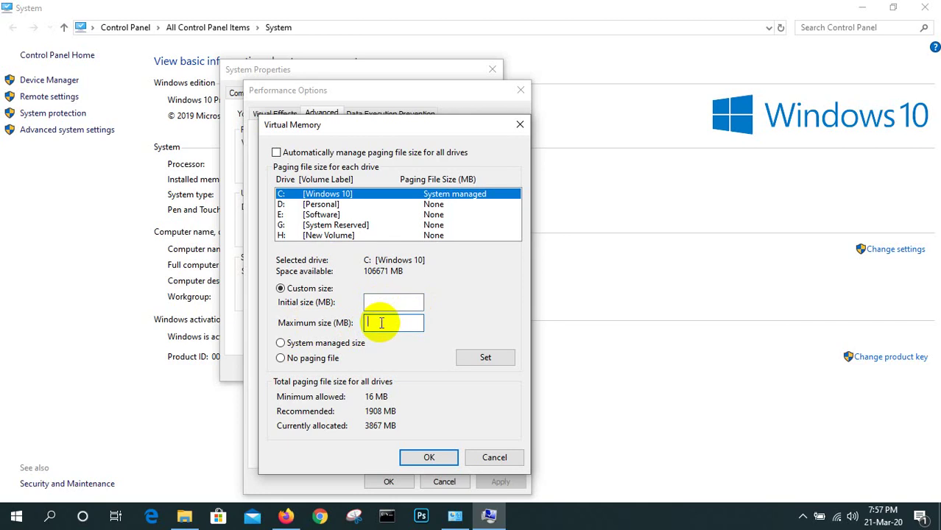
click(407, 306)
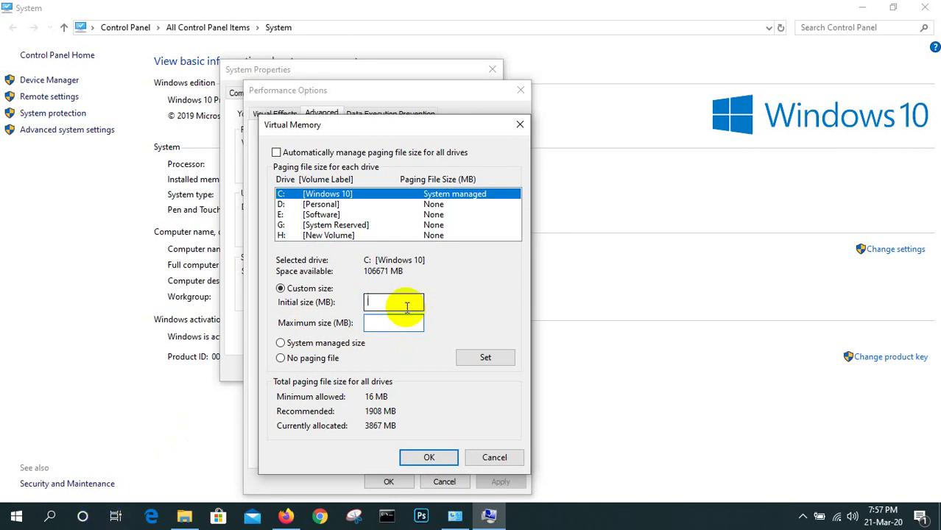
Step: Search for and open Calculator, and move its window clear of the Virtual Memory dialog
click(50, 517)
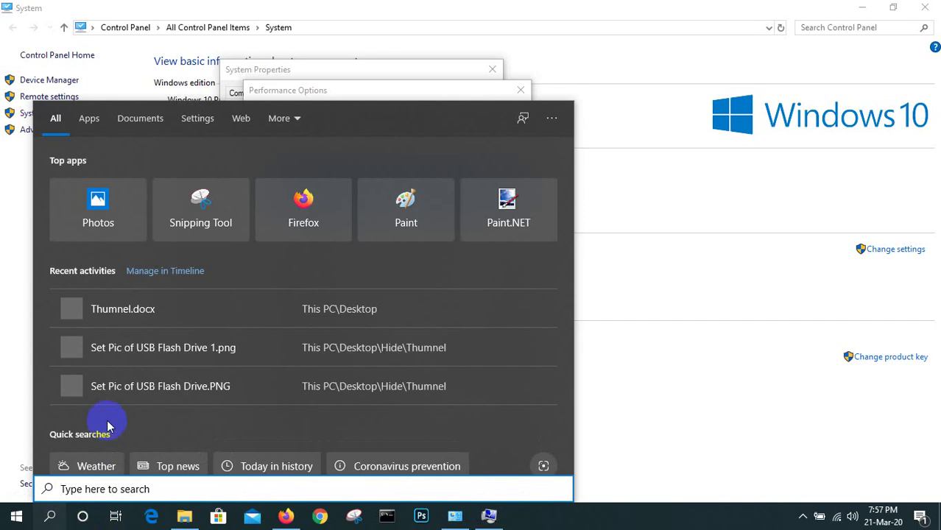
text(ca)
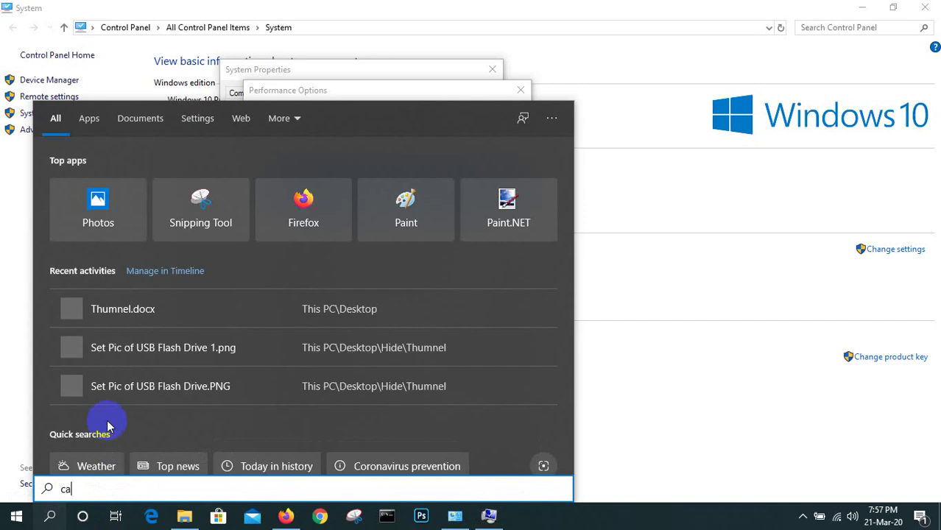
text(l)
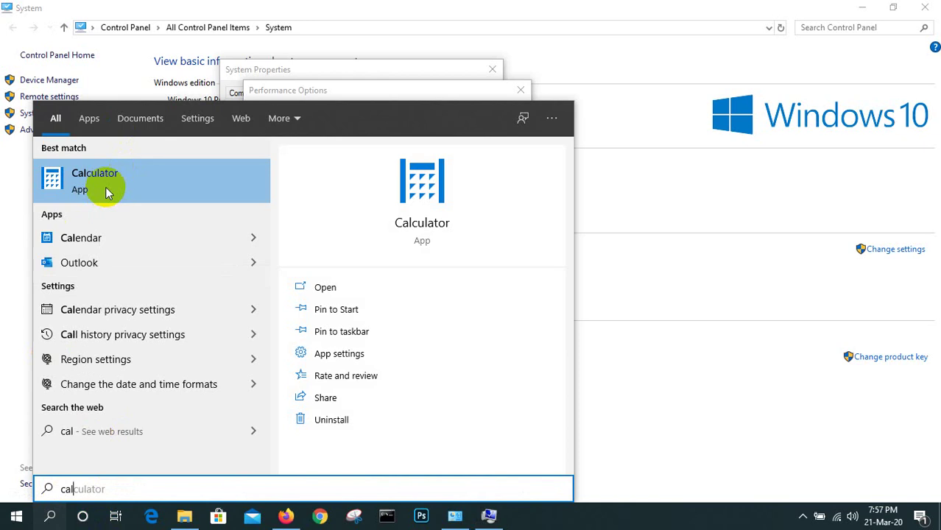
key(Escape)
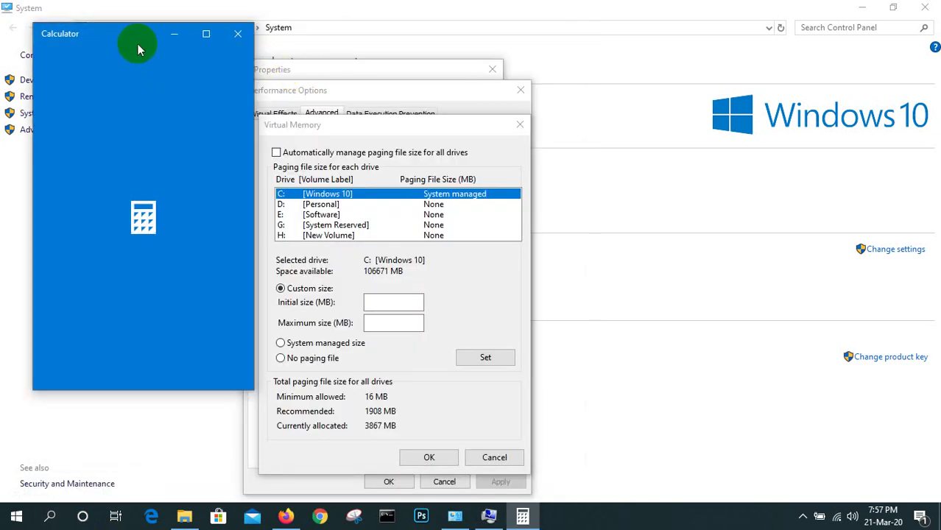
drag(116, 37, 702, 79)
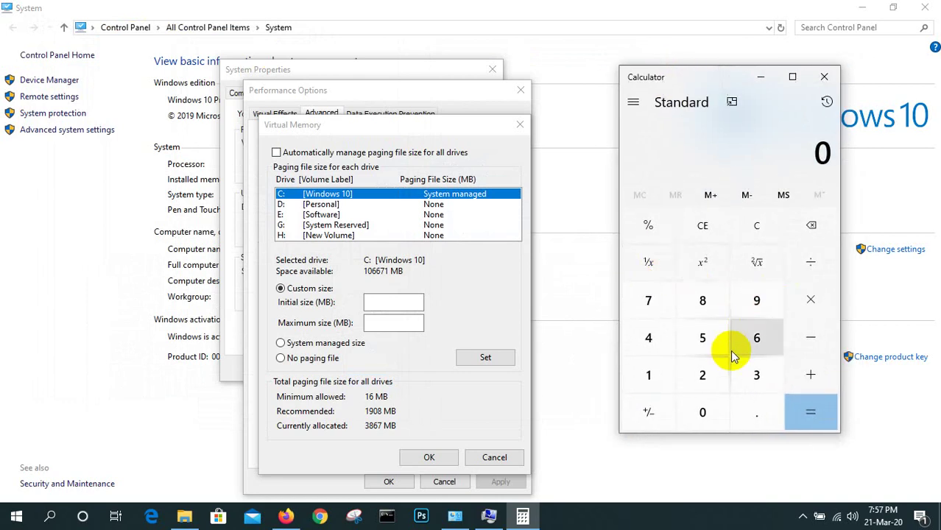
Step: Calculate 8 × 1024 in Calculator to convert 8 GB to megabytes
click(369, 300)
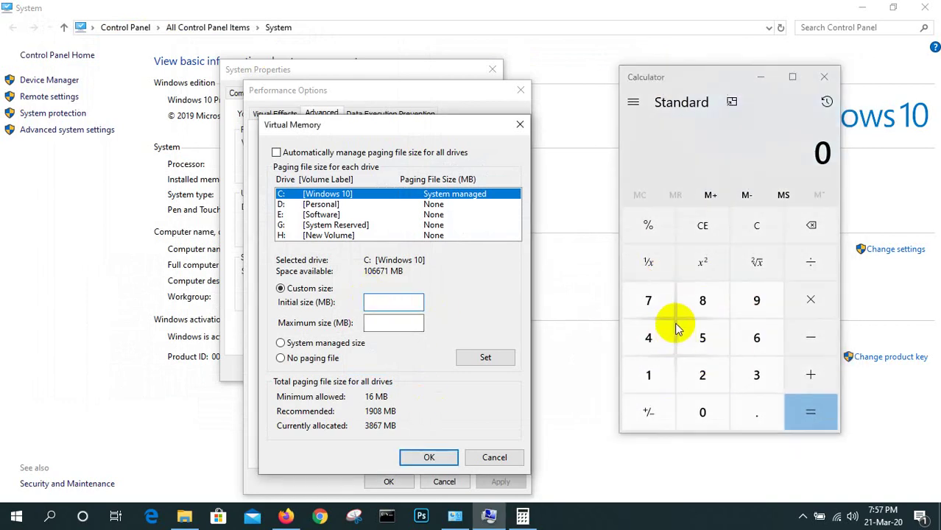
click(701, 303)
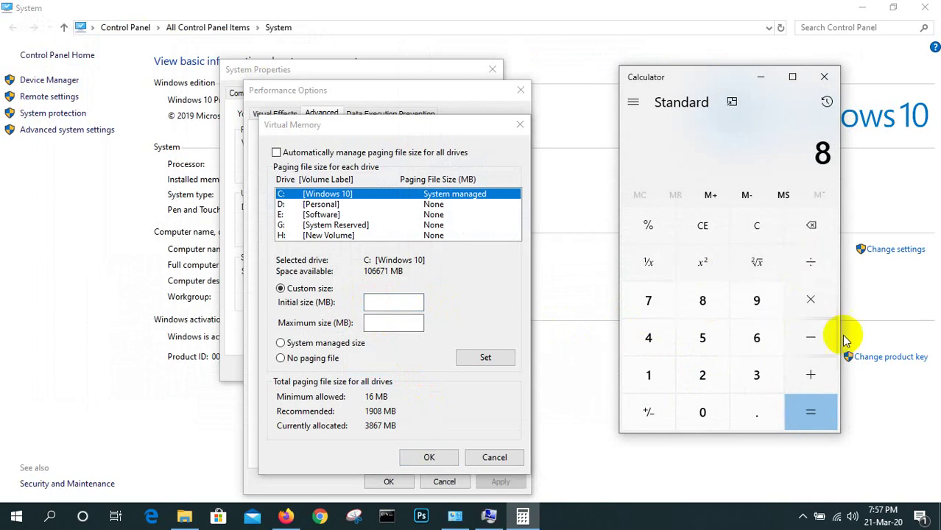
click(813, 302)
click(645, 375)
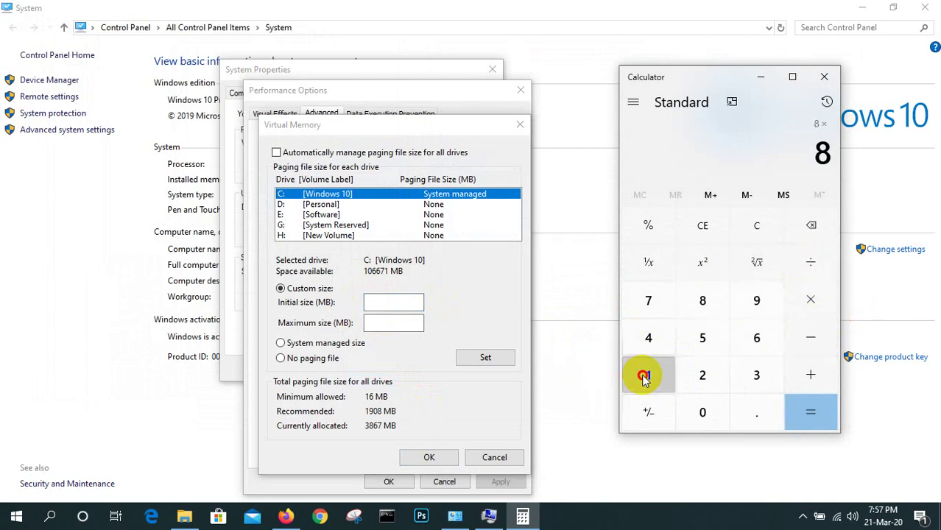
click(712, 414)
click(704, 374)
click(655, 333)
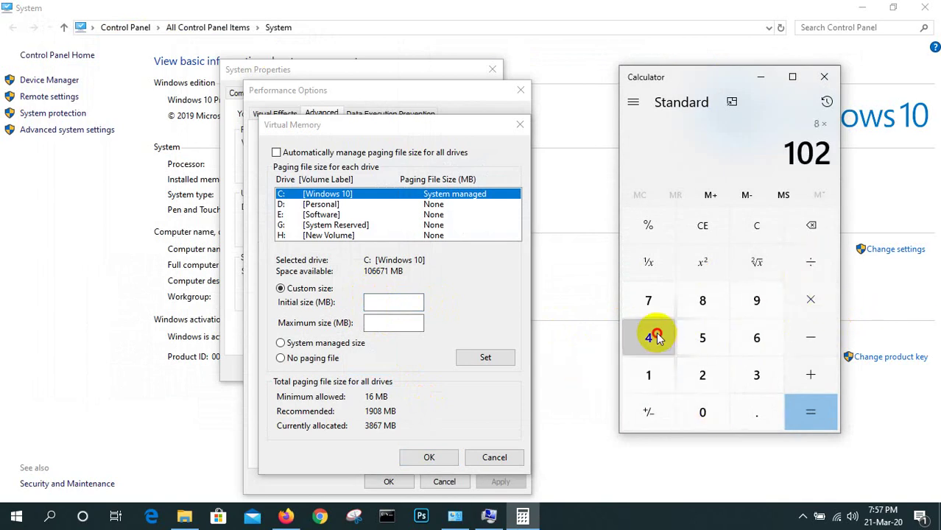
click(811, 409)
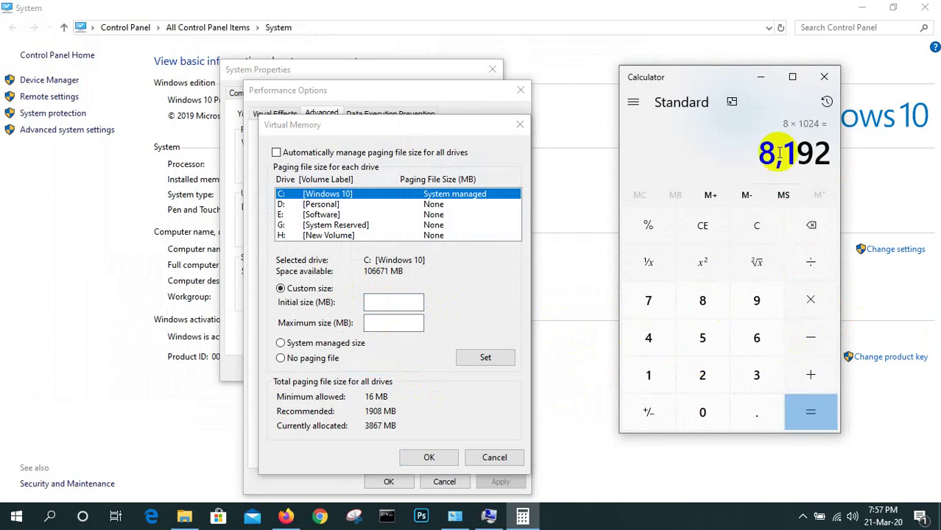
Step: Set the initial paging file size of drive C: to 8192 MB
click(405, 302)
text(819)
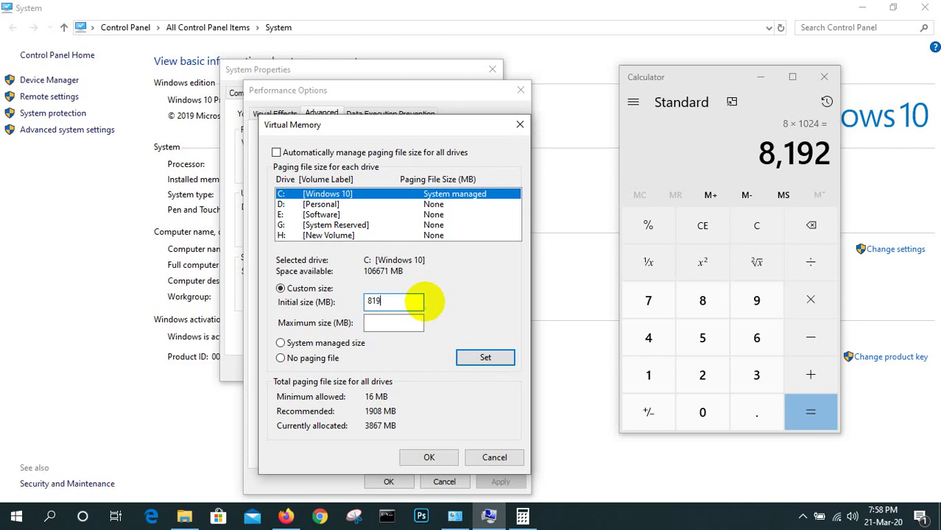
text(2)
Step: Clear Calculator and calculate 16 × 1024 to convert 16 GB to megabytes
click(404, 323)
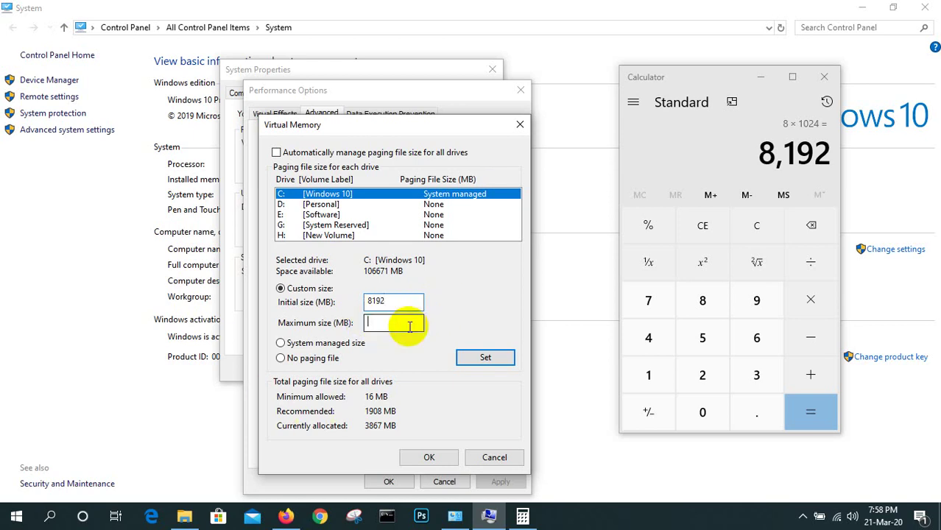
click(756, 225)
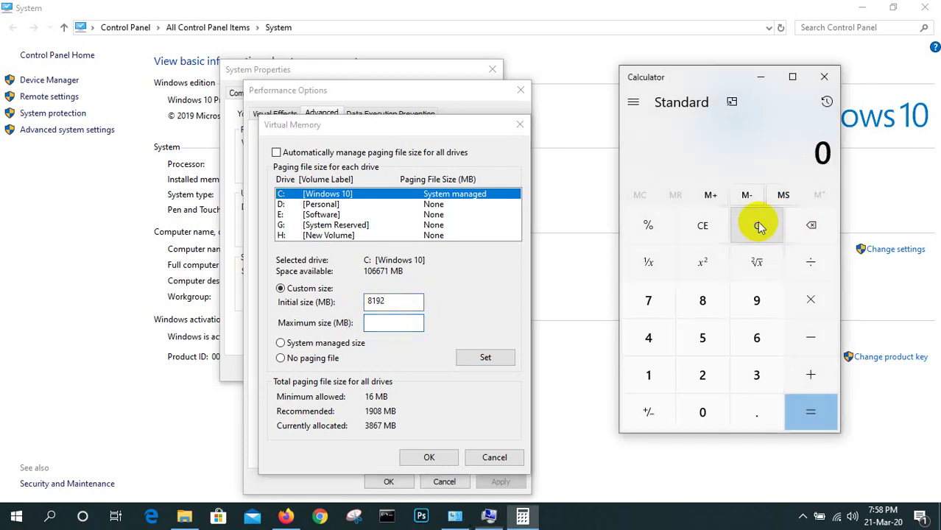
click(649, 378)
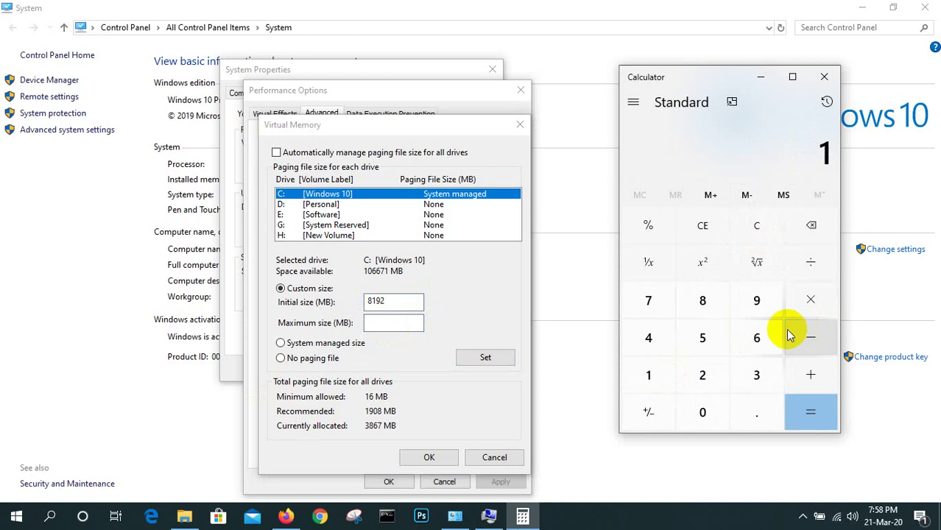
click(757, 339)
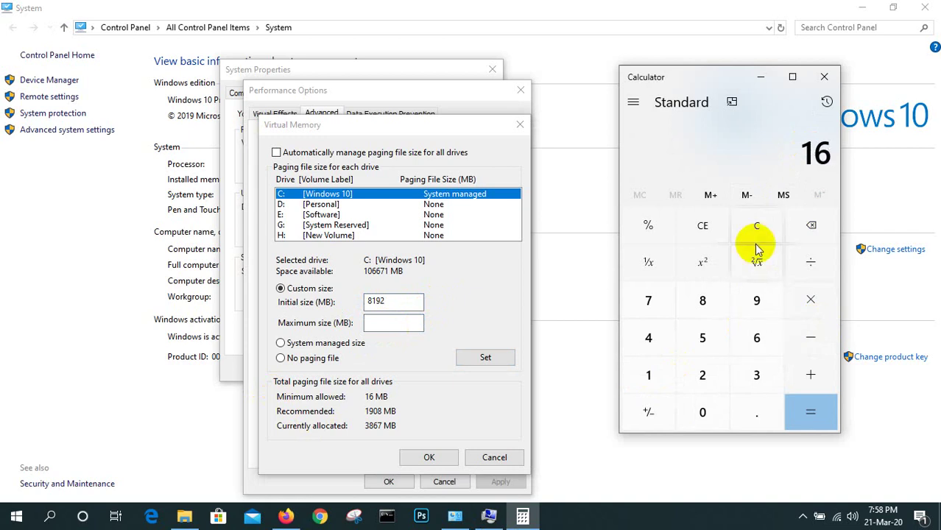
click(811, 300)
click(640, 376)
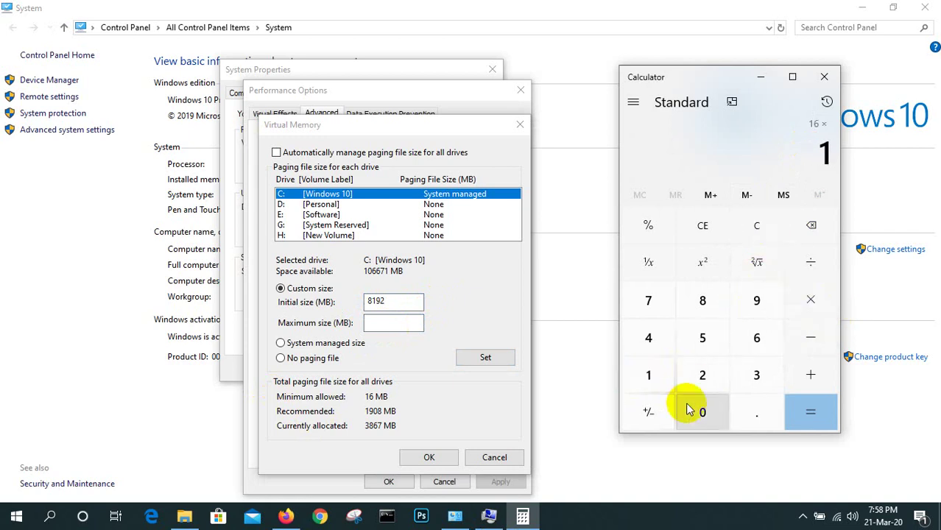
click(706, 414)
click(703, 377)
click(651, 339)
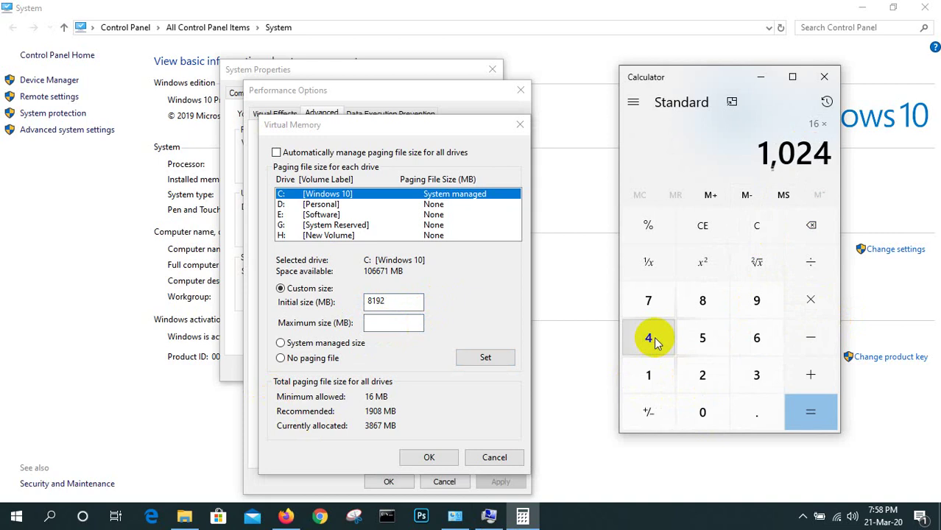
click(823, 420)
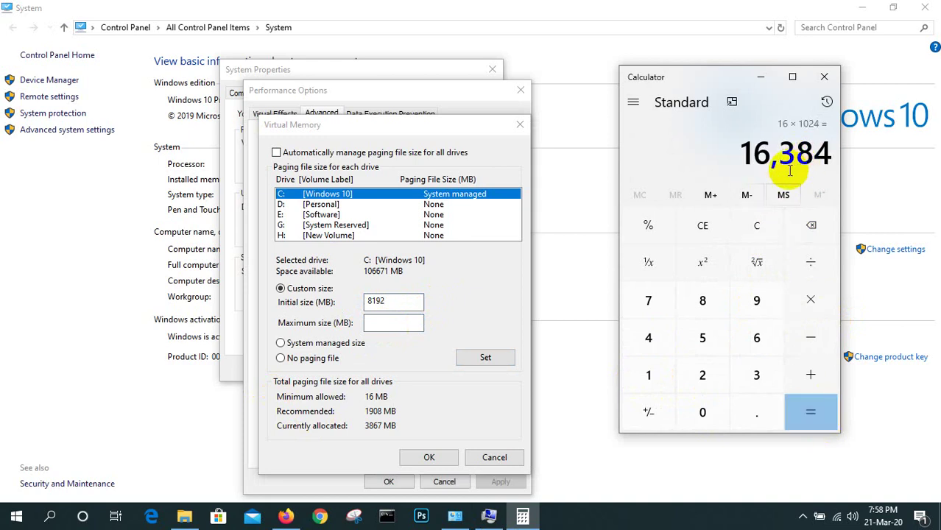
Step: Set the maximum paging file size to 16384 MB and assign the custom size to drive C:
click(395, 323)
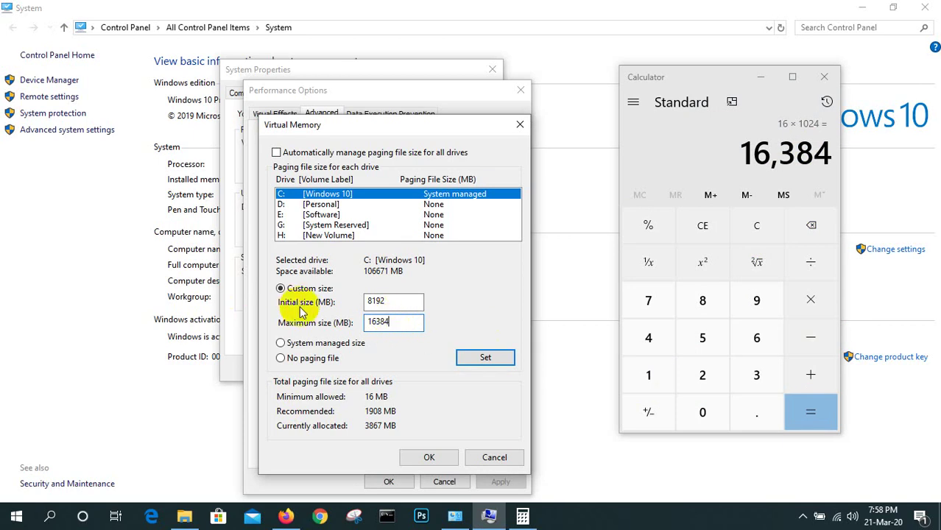
click(473, 358)
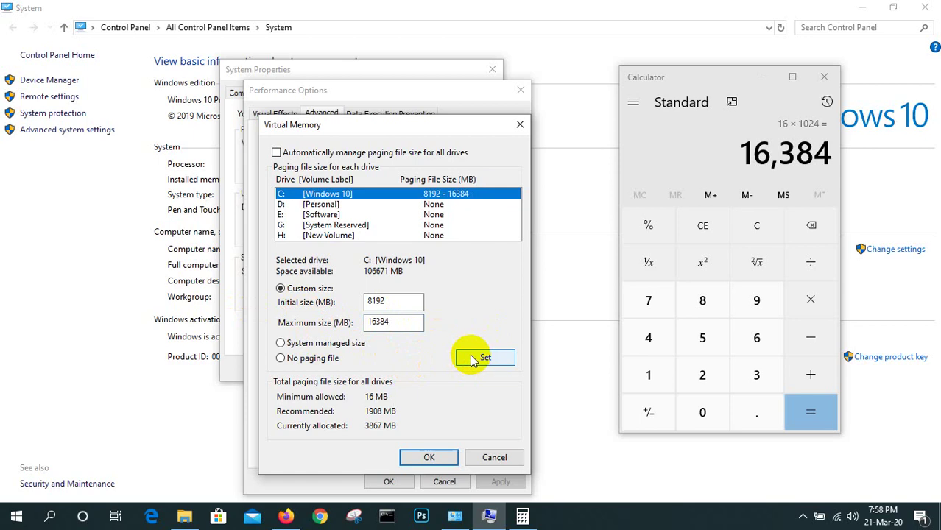
click(485, 359)
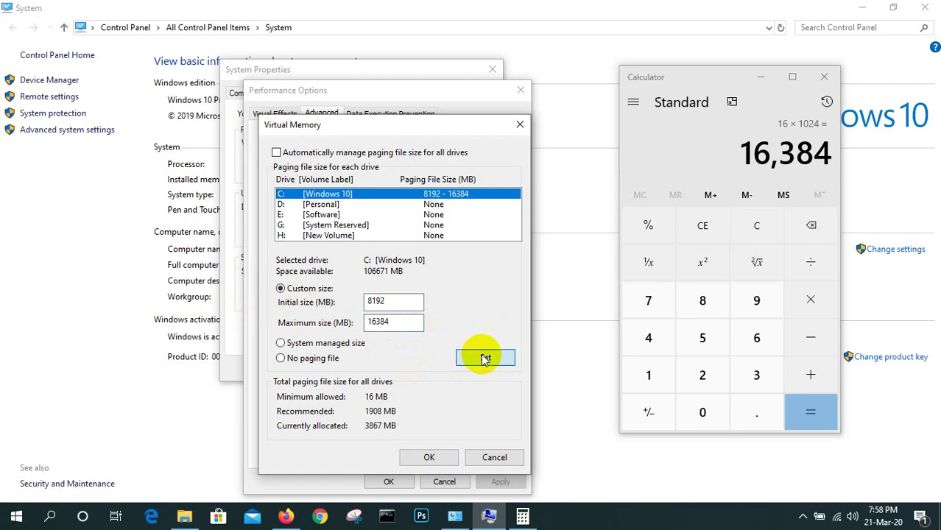
Step: Confirm the virtual memory settings, acknowledge the restart notice, then apply and close Performance Options and System Properties
click(429, 458)
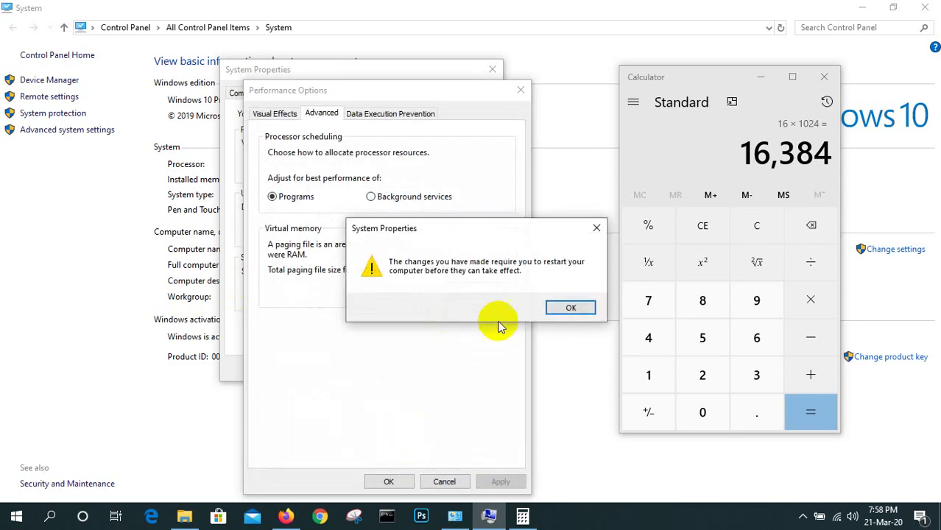
click(573, 308)
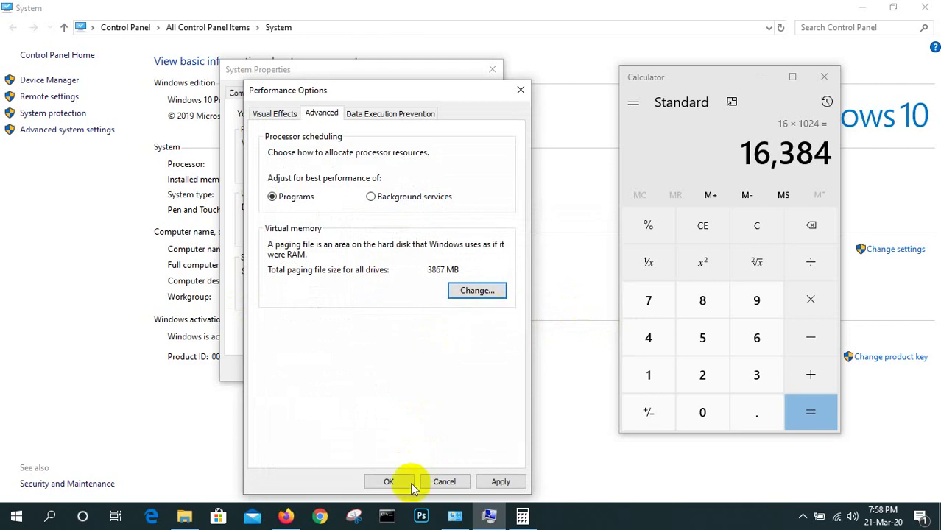
click(504, 482)
click(389, 482)
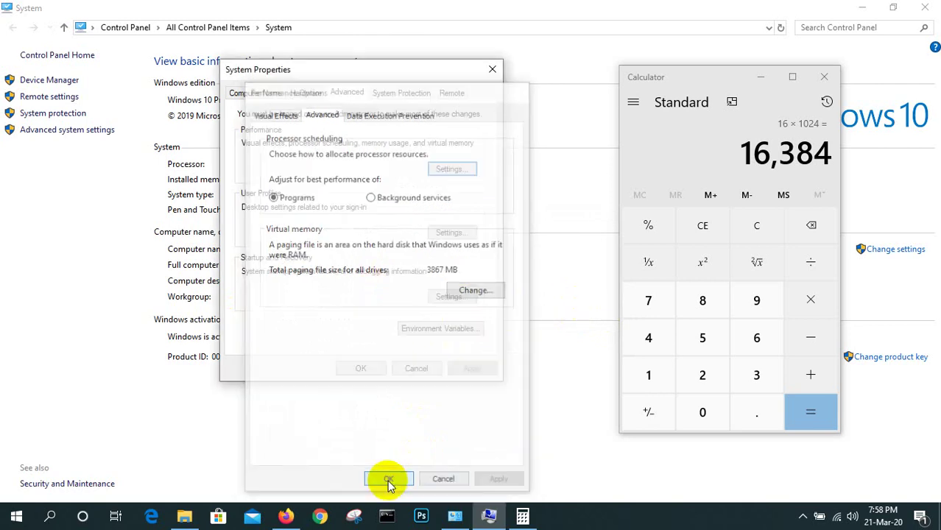
click(383, 370)
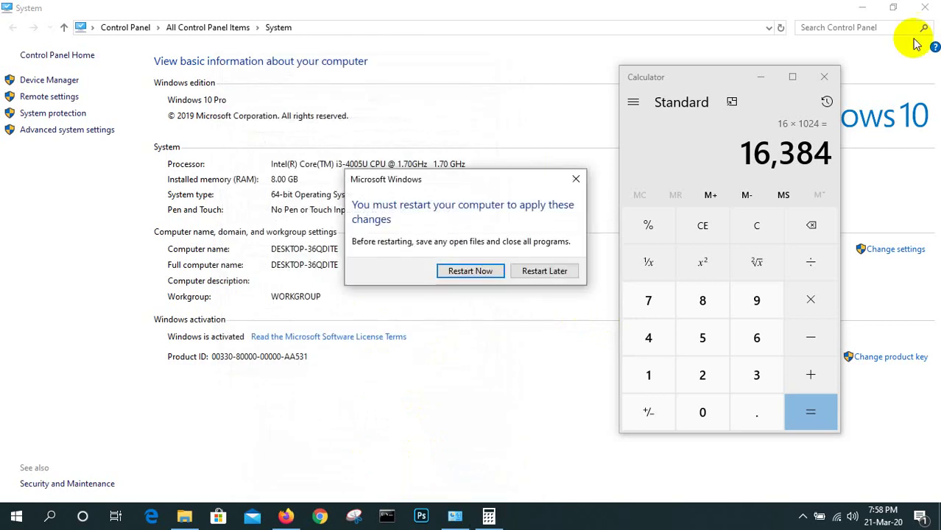
Step: Close Calculator and postpone the computer restart
click(824, 77)
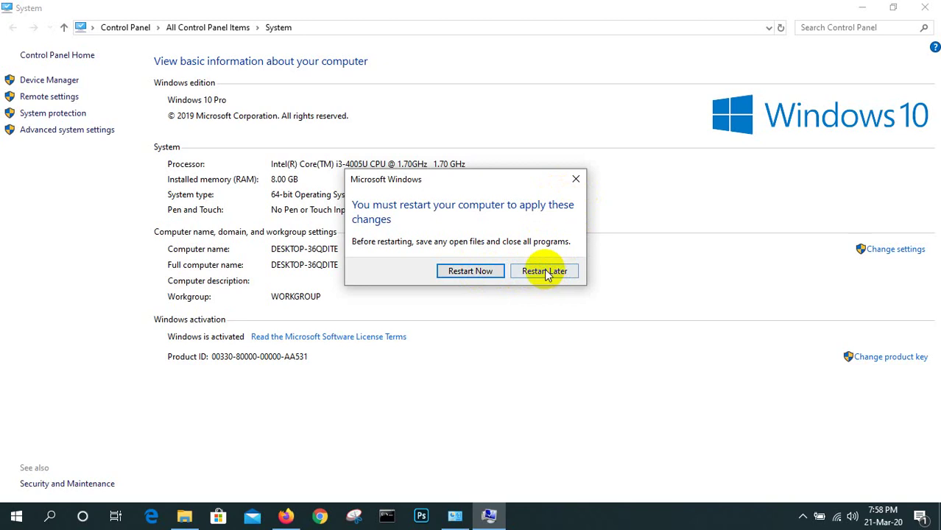
click(542, 273)
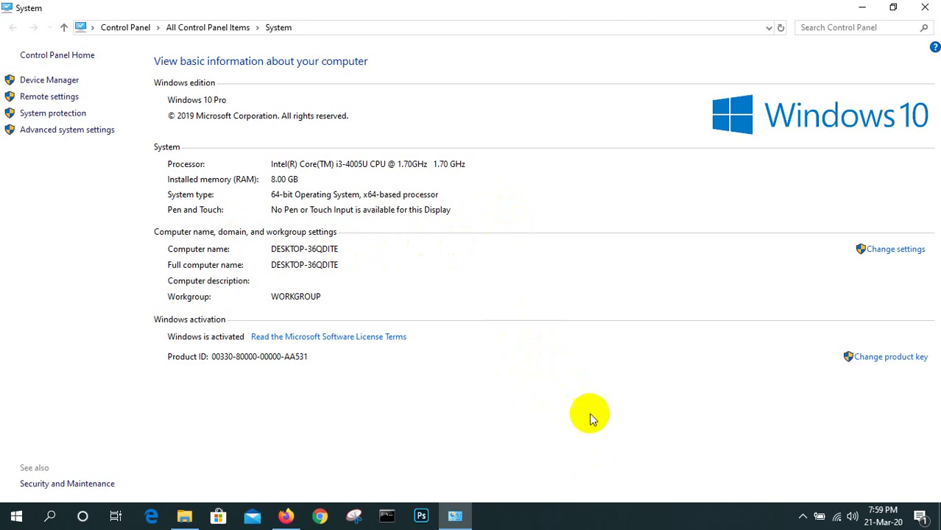
click(803, 515)
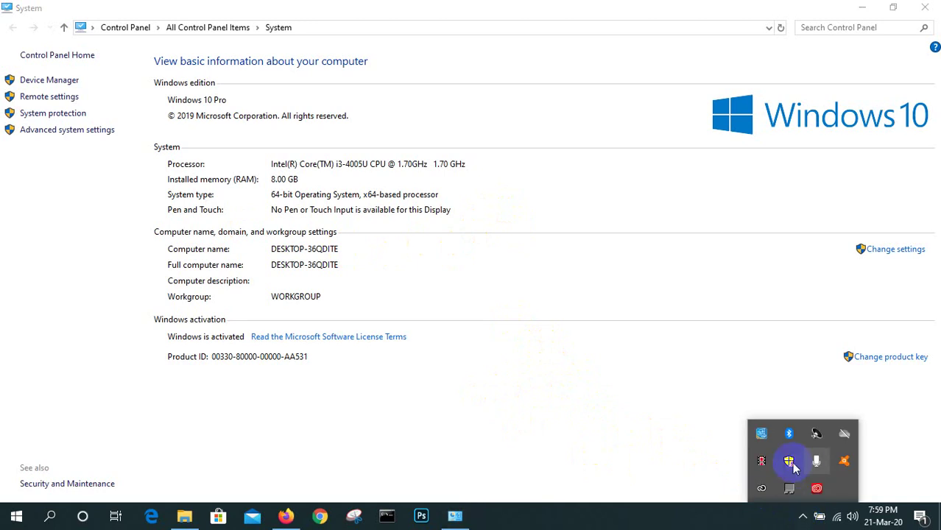